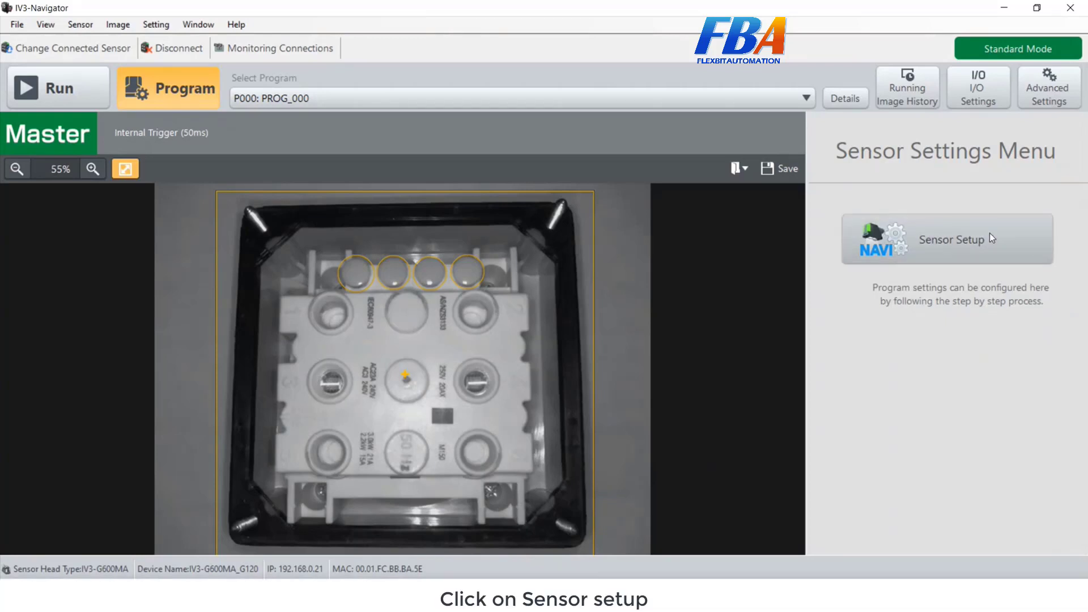
Open the Sensor Setup wizard at Step 1, Image Optimization
{"action": "left_click", "coordinate": [969, 241]}
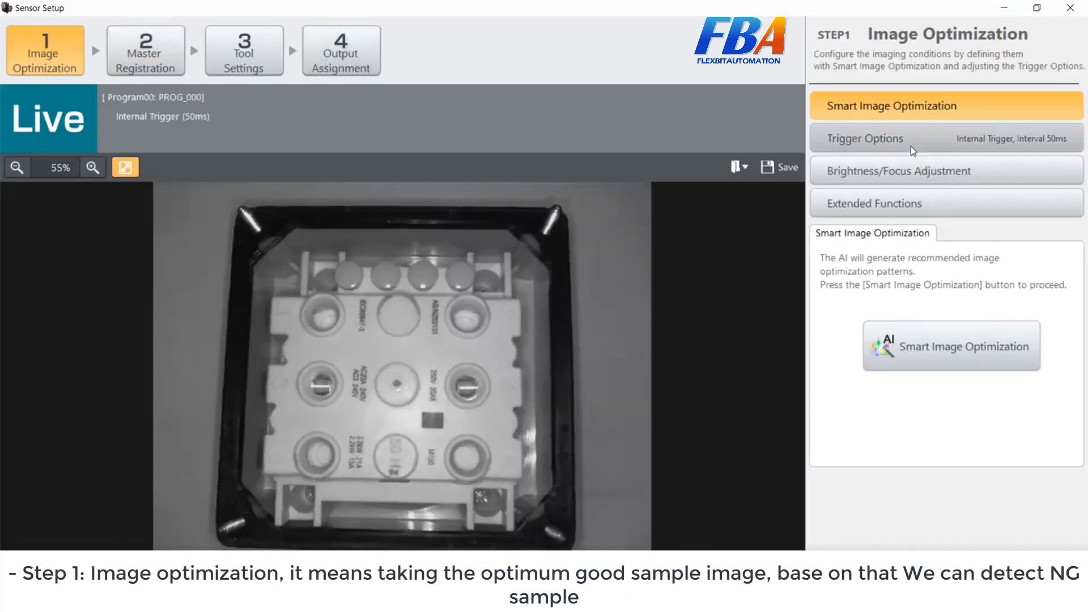
Run automatic brightness adjustment and automatic focus adjustment on the live image
{"action": "left_click", "coordinate": [910, 147]}
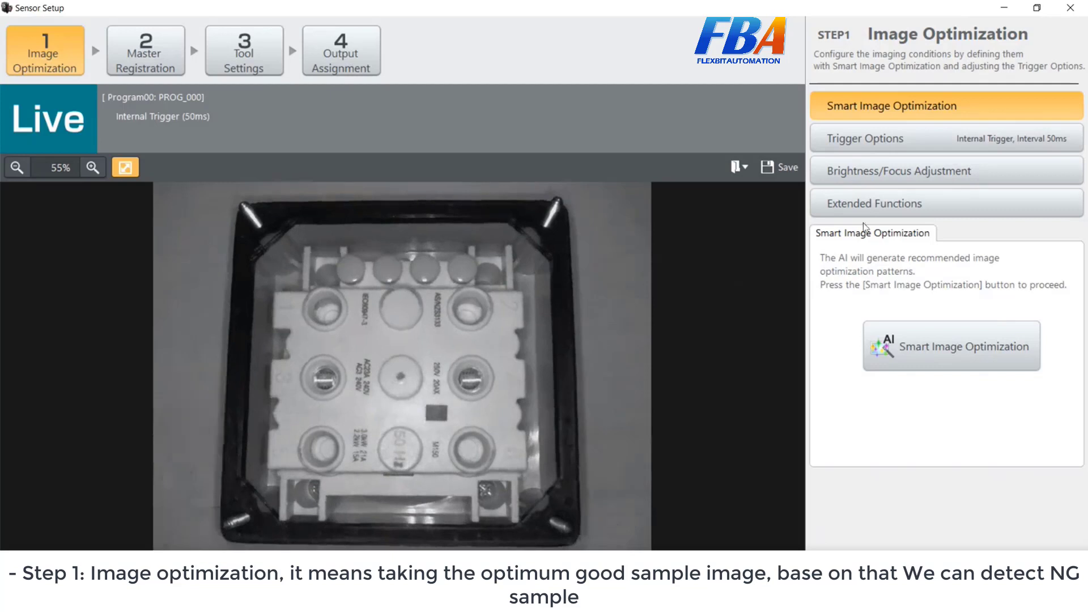
{"action": "left_click", "coordinate": [910, 166]}
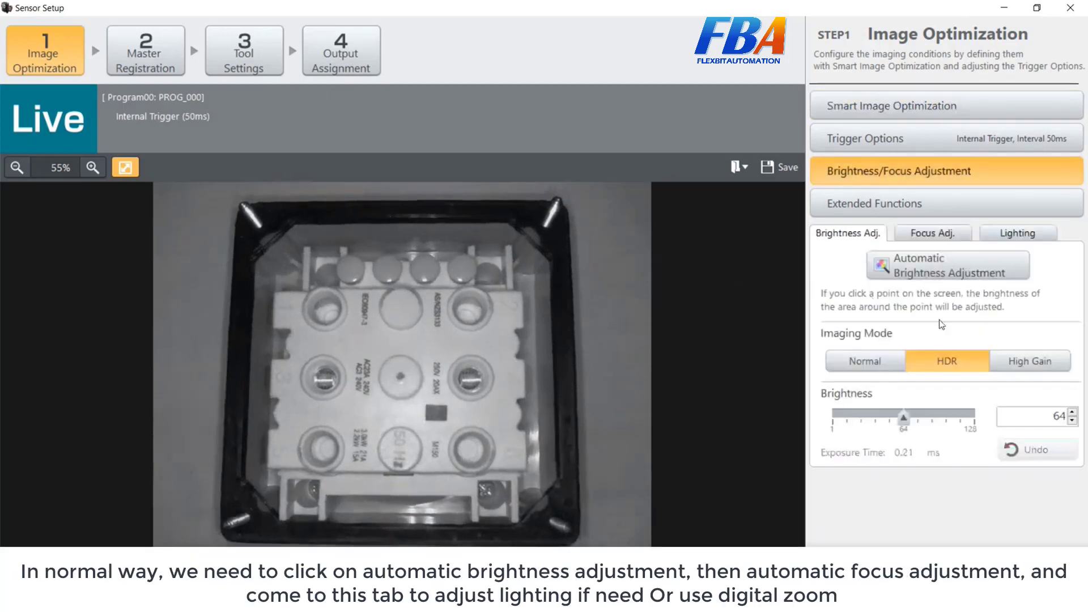
{"action": "left_click", "coordinate": [956, 263]}
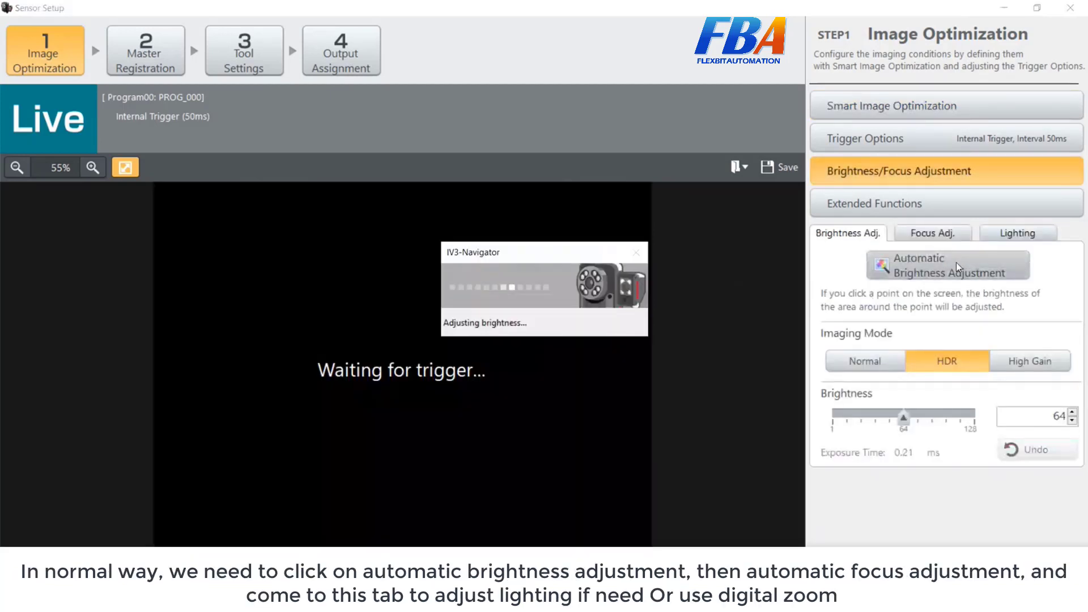
{"action": "left_click", "coordinate": [944, 235]}
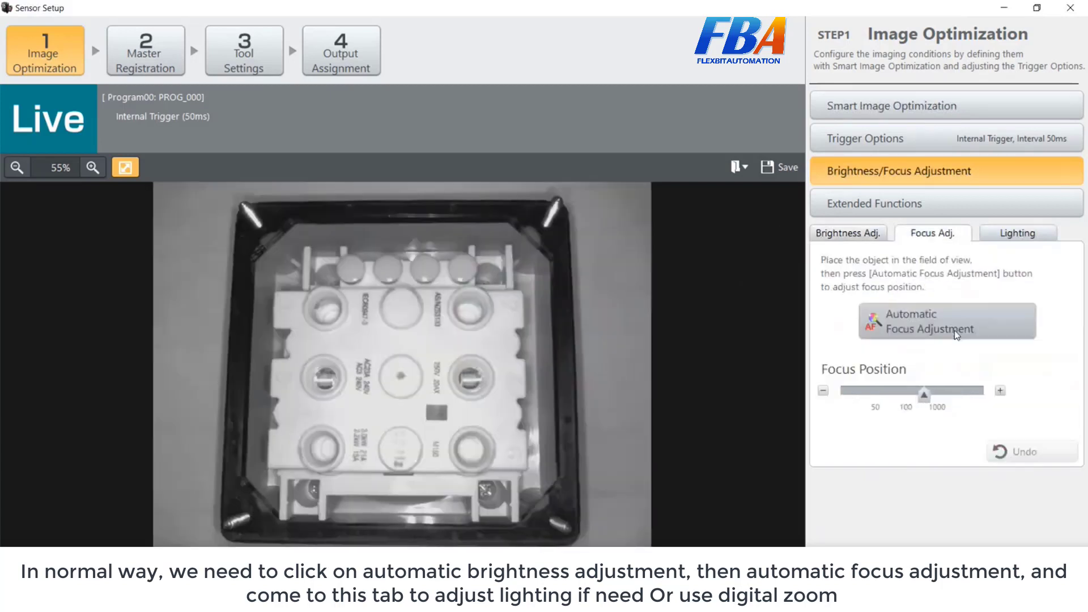
{"action": "left_click", "coordinate": [956, 334]}
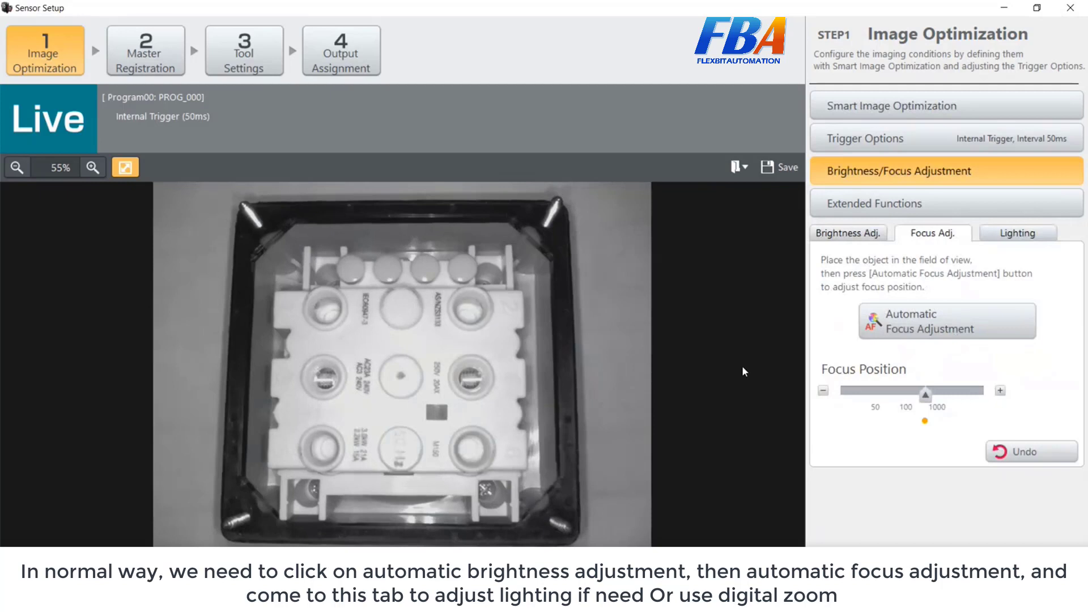
Review the Lighting settings and the Extended Functions digital zoom options, leaving zoom off
{"action": "left_click", "coordinate": [1012, 232]}
{"action": "left_click", "coordinate": [846, 235]}
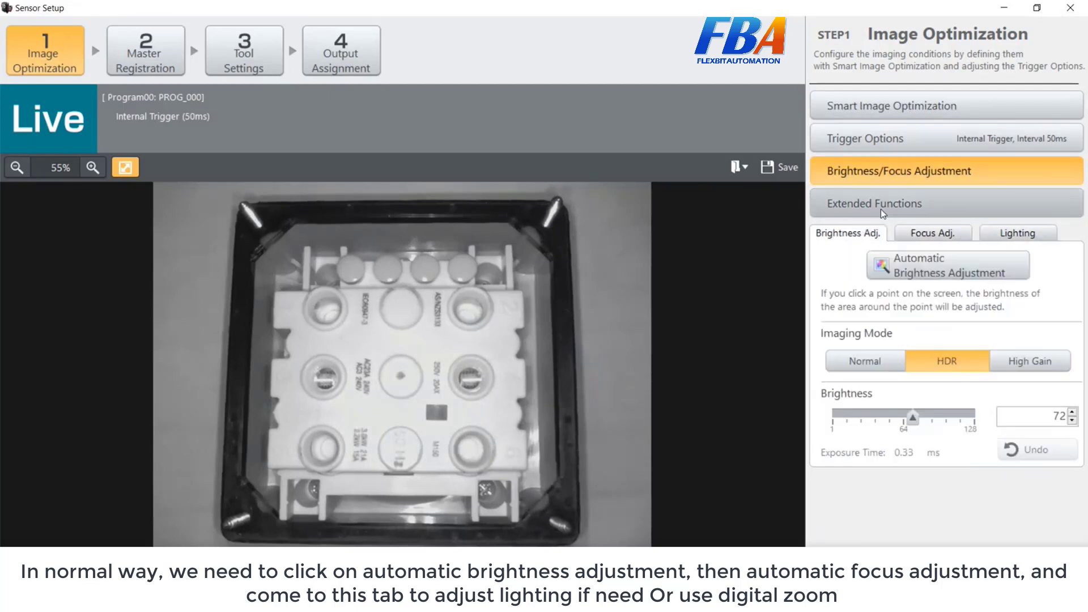
{"action": "left_click", "coordinate": [881, 209]}
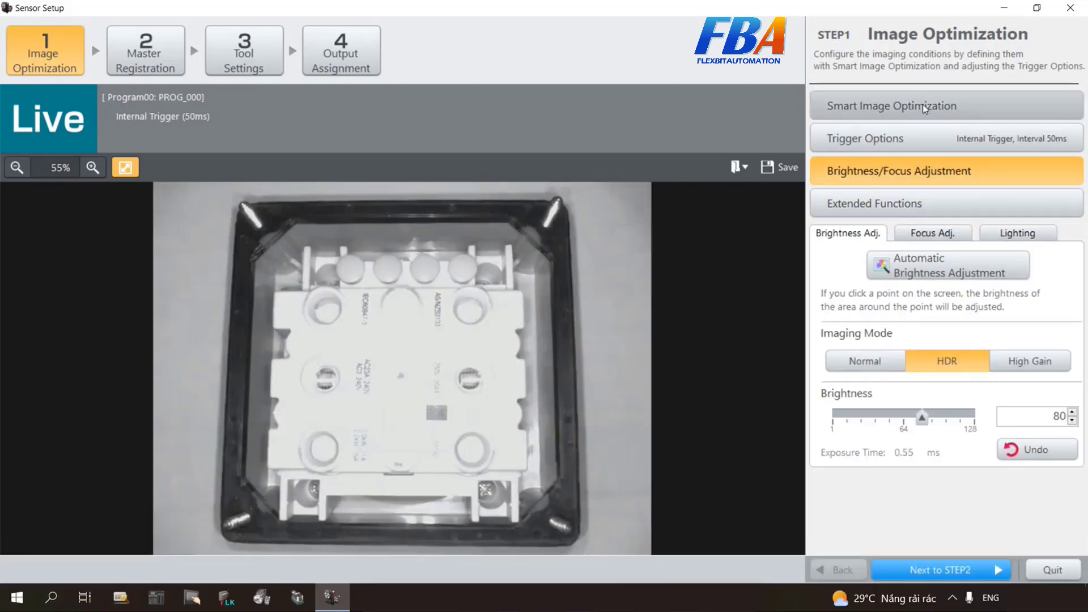
Run Smart Image Optimization with the focal frame over the four caps, yielding six patterns
{"action": "left_click", "coordinate": [922, 105]}
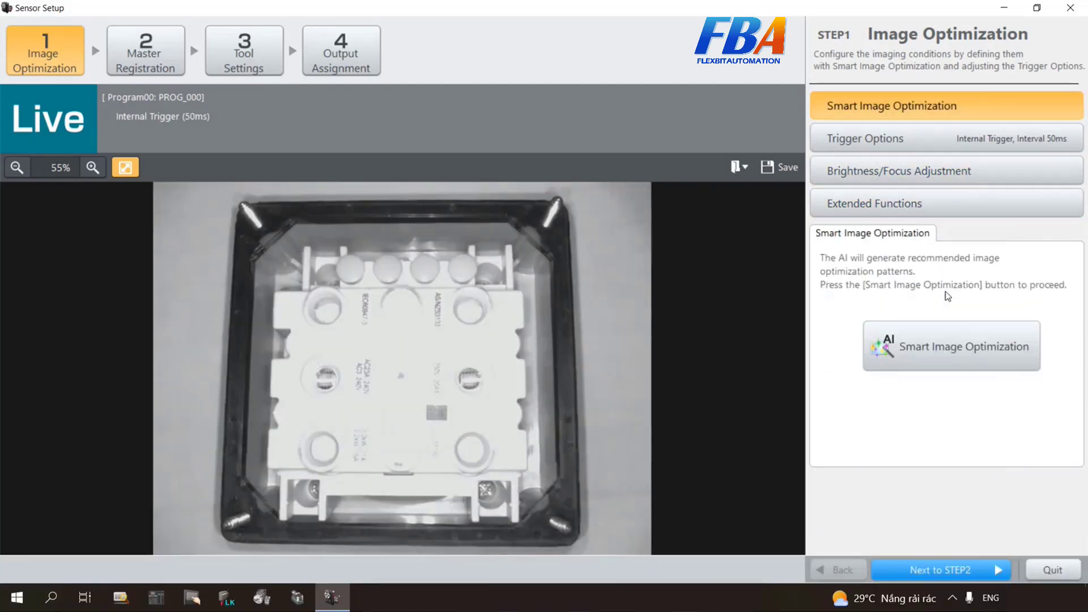
{"action": "left_click", "coordinate": [910, 349]}
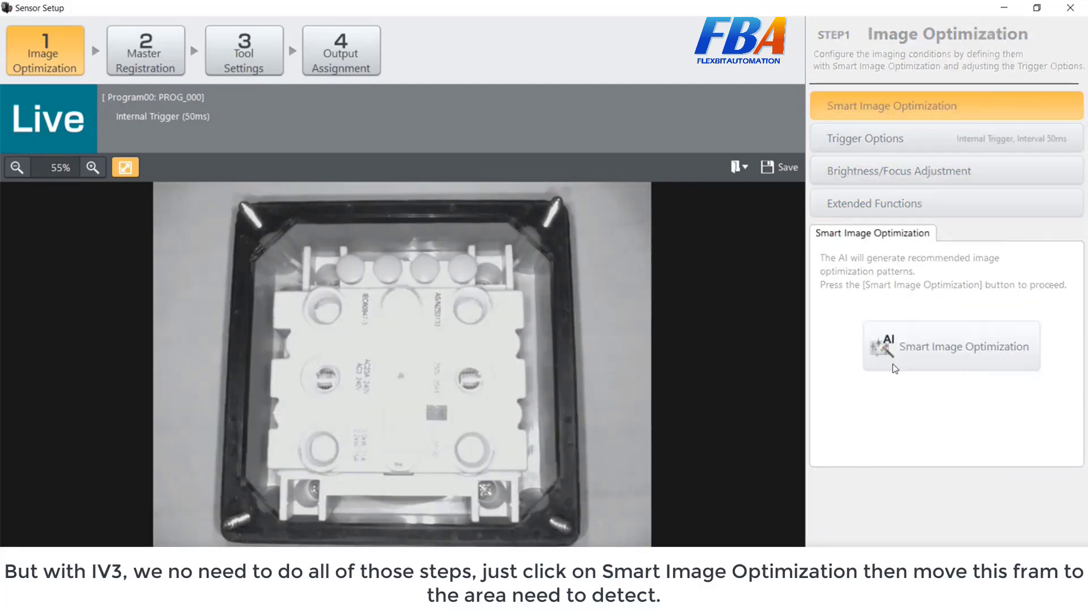
{"action": "left_click", "coordinate": [495, 379]}
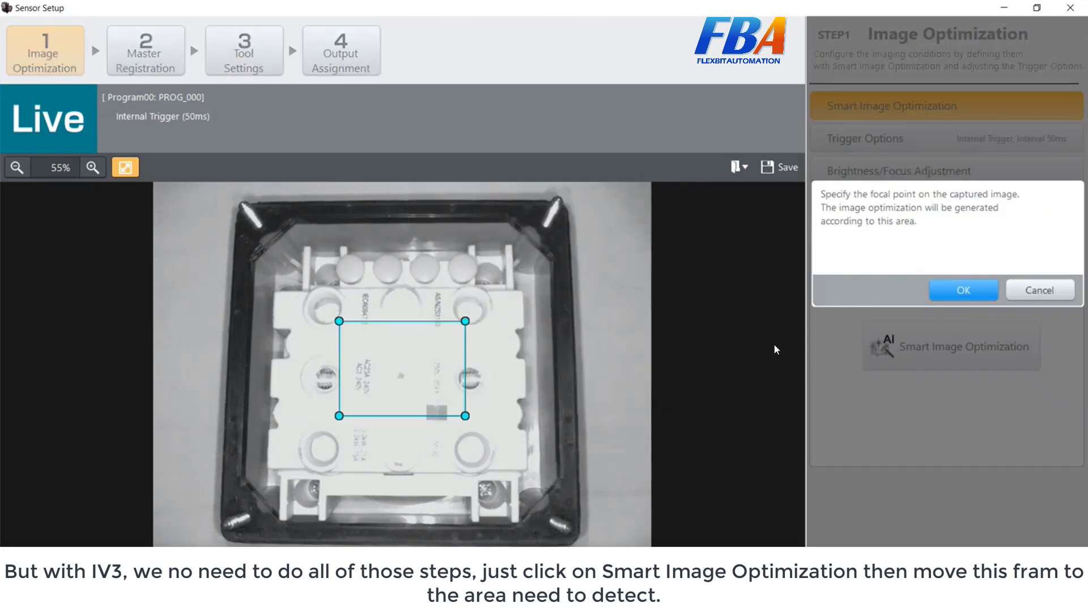
{"action": "left_click_drag", "start_coordinate": [400, 369], "coordinate": [435, 298]}
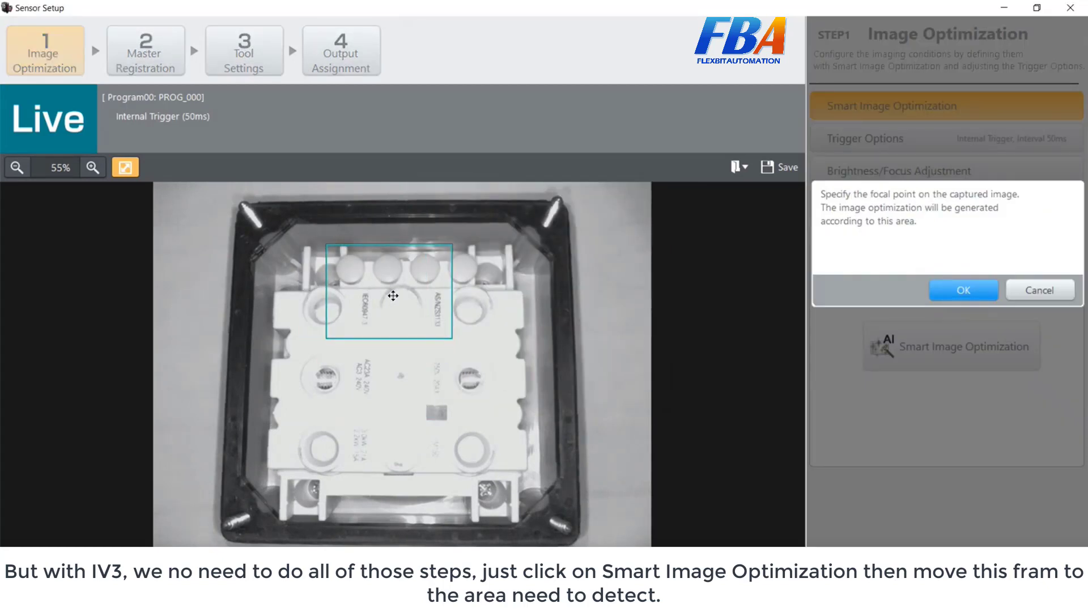
{"action": "left_click_drag", "start_coordinate": [435, 298], "coordinate": [458, 278]}
{"action": "left_click", "coordinate": [962, 291]}
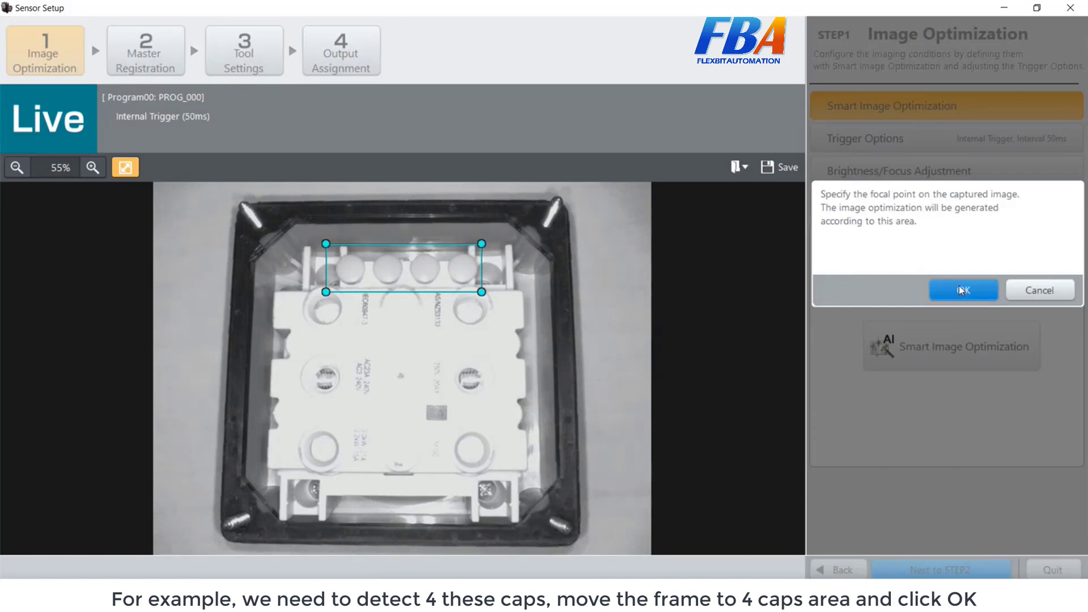
{"action": "left_click", "coordinate": [962, 291]}
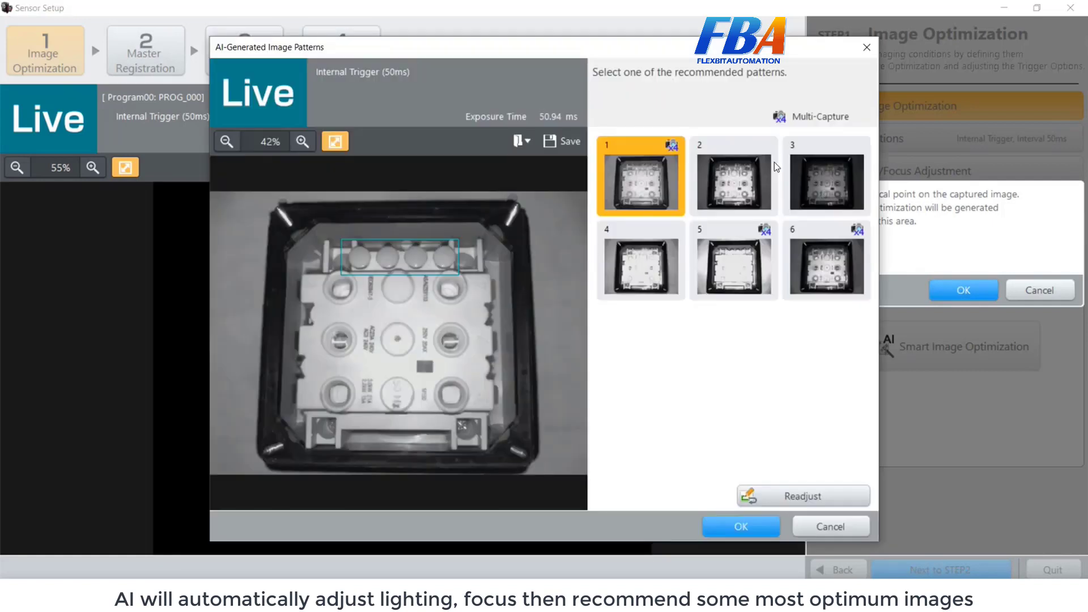
Apply recommended image pattern 4 and advance to Step 2, Master Registration
{"action": "left_click", "coordinate": [705, 259]}
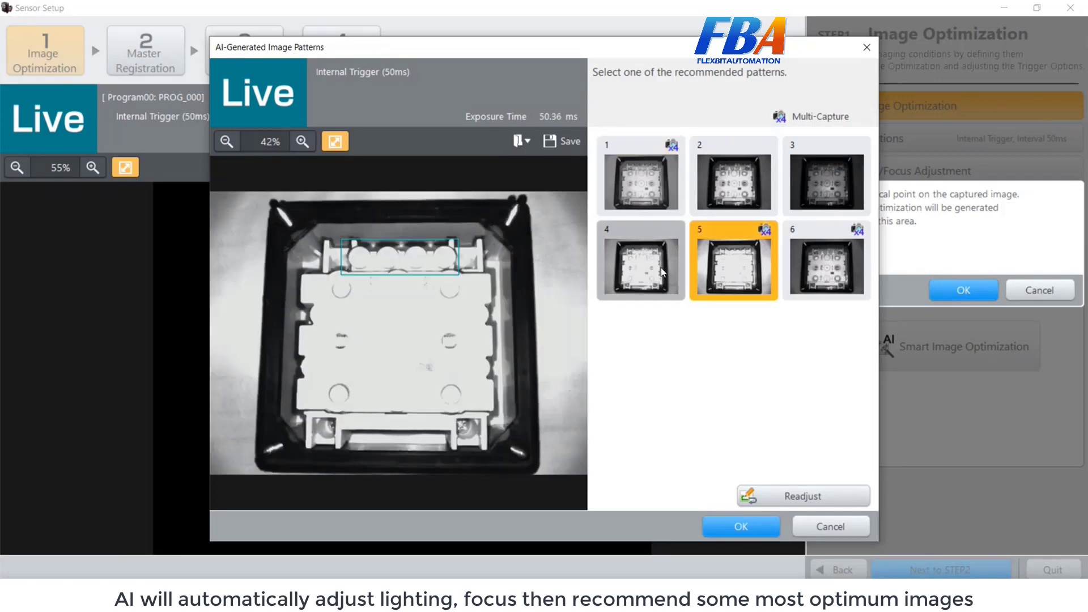
{"action": "left_click", "coordinate": [664, 270]}
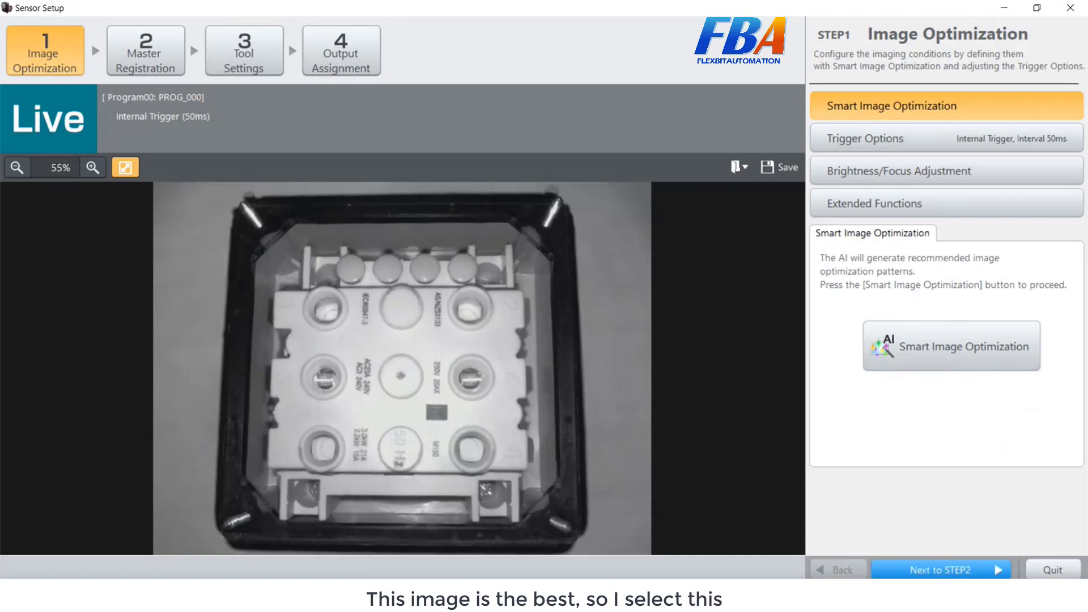
{"action": "left_click", "coordinate": [960, 574]}
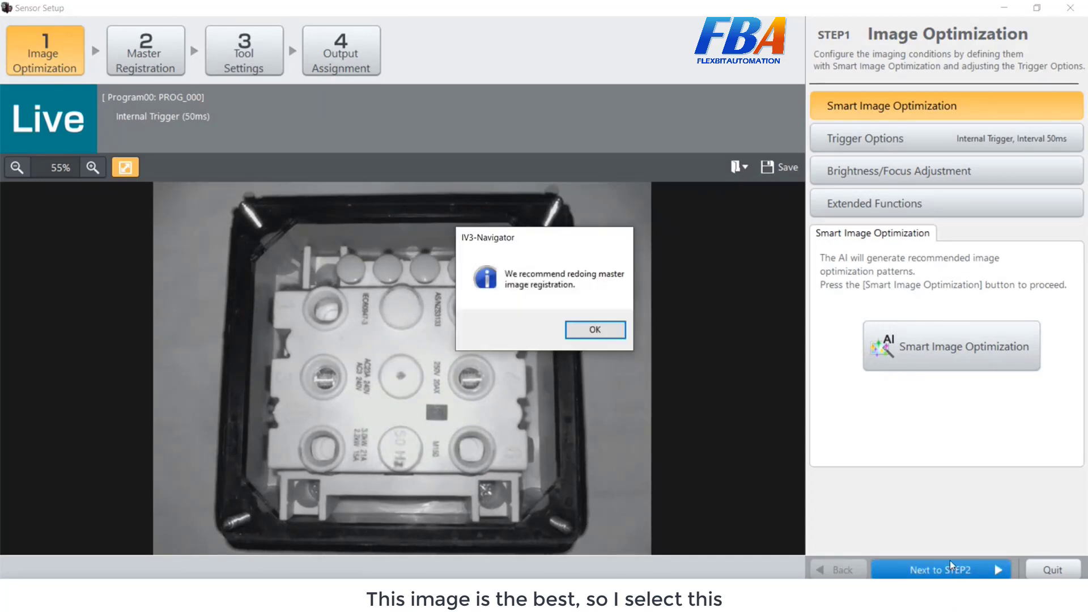
{"action": "left_click", "coordinate": [604, 335]}
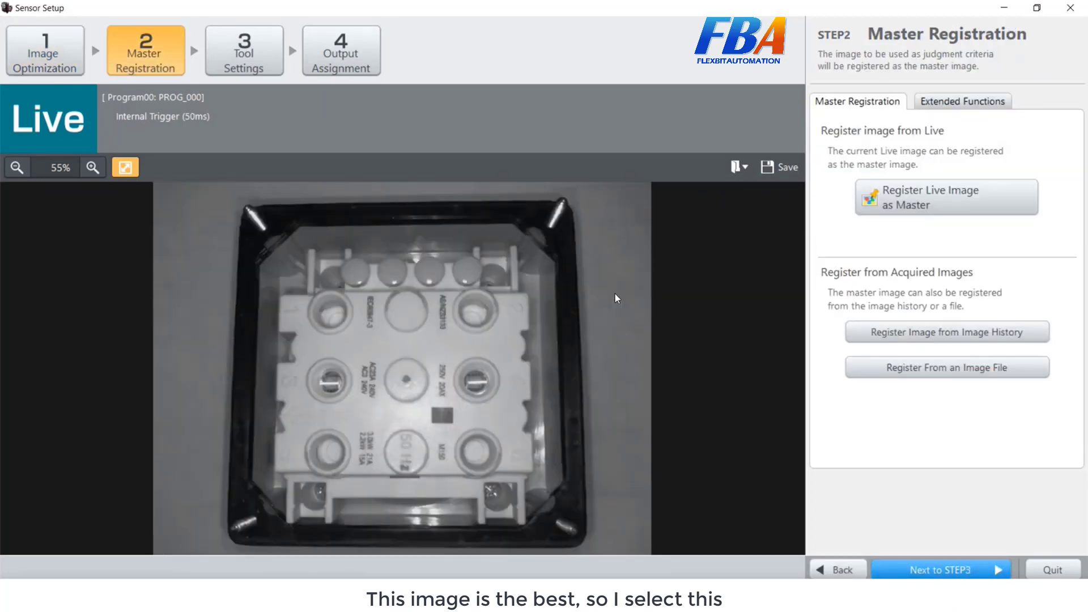
Register the current live image as master, then start editing the Pos. Adj. tool's outline
{"action": "left_click", "coordinate": [906, 204]}
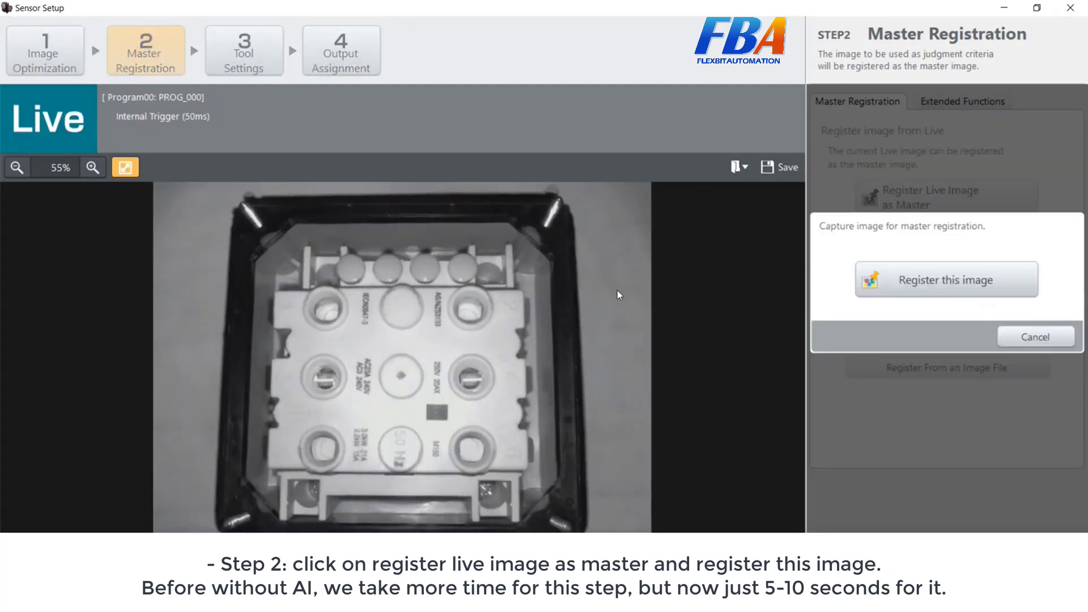
{"action": "left_click", "coordinate": [918, 279]}
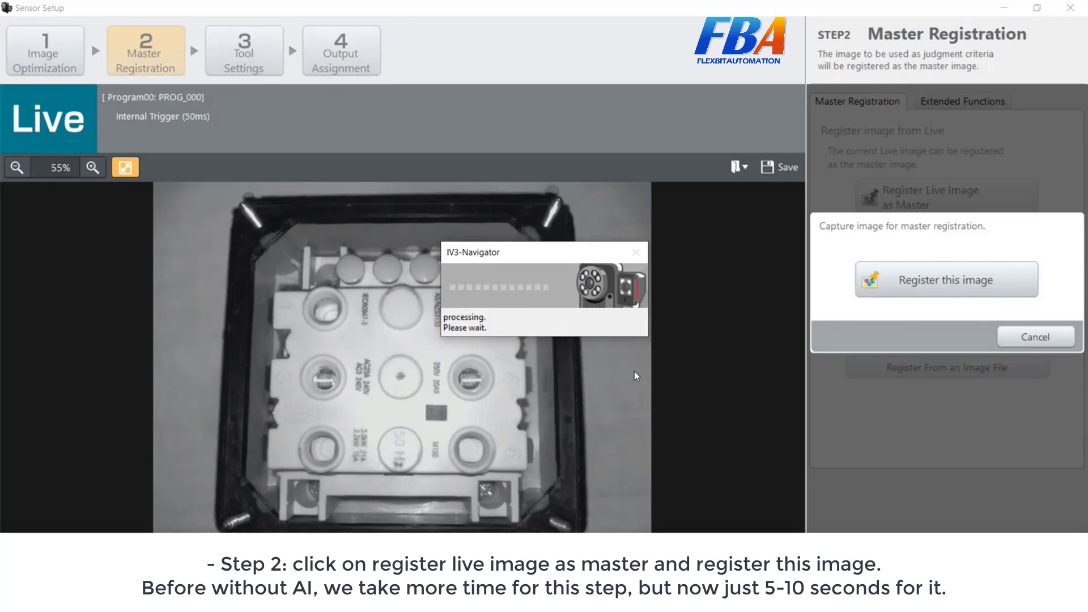
{"action": "left_click", "coordinate": [634, 324]}
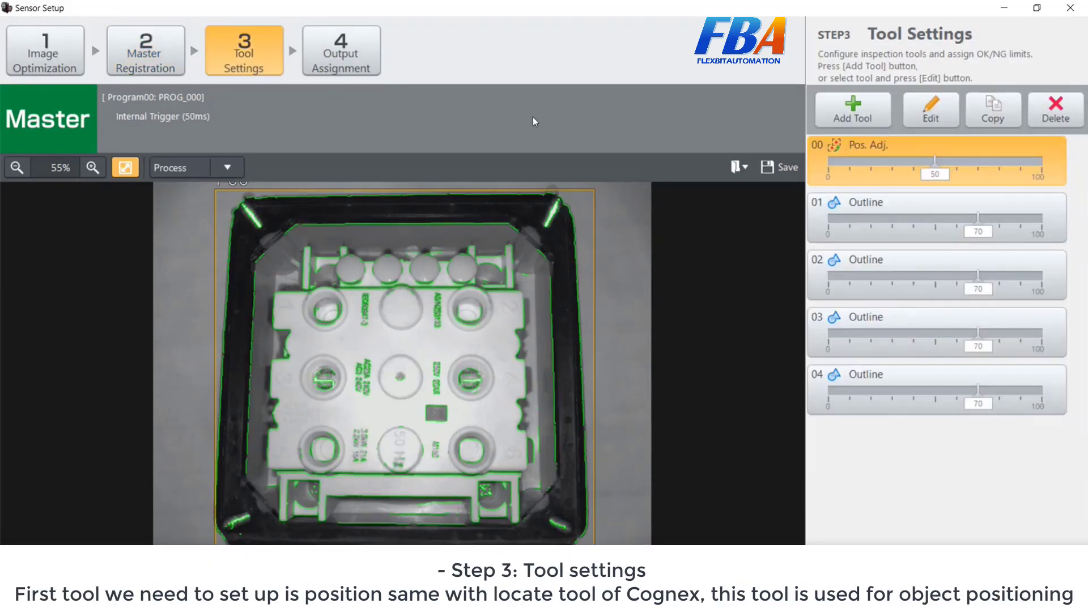
{"action": "double_click", "coordinate": [869, 160]}
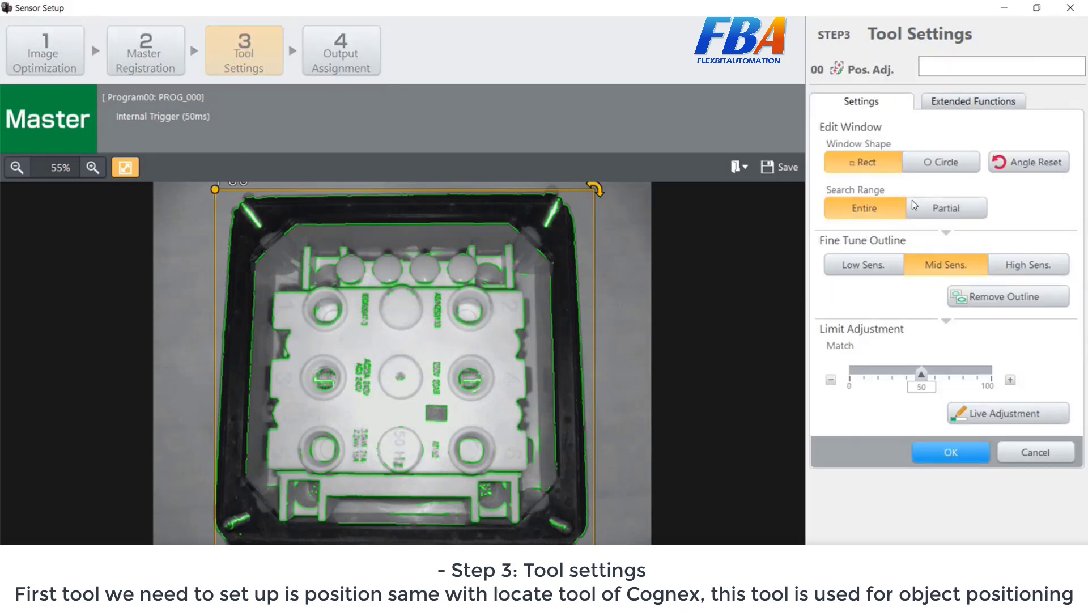
{"action": "left_click", "coordinate": [961, 297]}
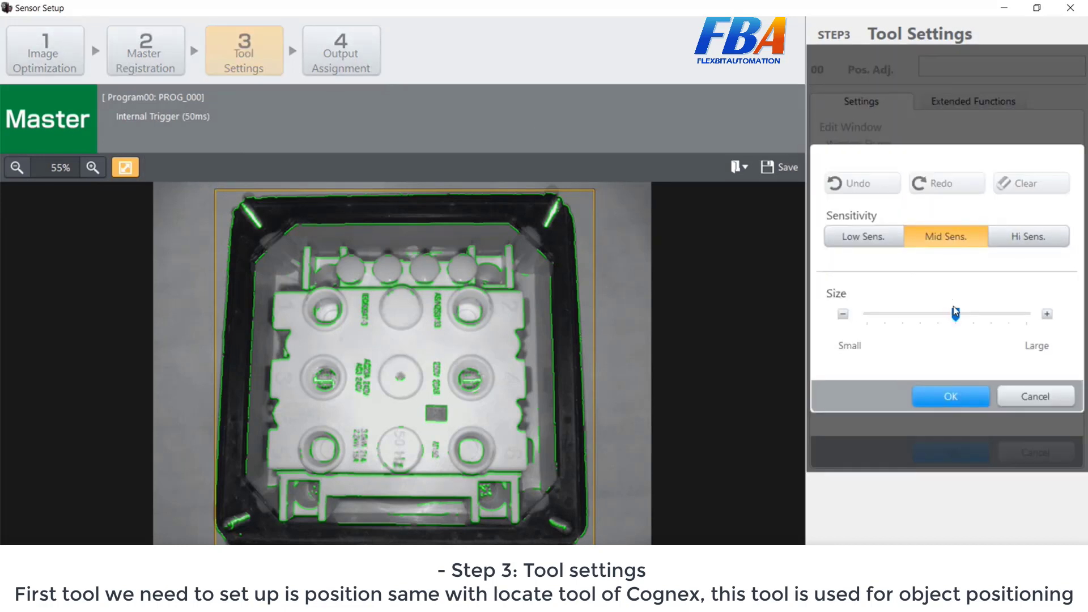
Erase the inner plate, label and bottom outlines with a Large eraser, keeping the edit
{"action": "left_click_drag", "start_coordinate": [954, 313], "coordinate": [1026, 313]}
{"action": "mouse_move", "coordinate": [267, 243]}
{"action": "left_mouse_down"}
{"action": "mouse_move", "coordinate": [522, 240]}
{"action": "mouse_move", "coordinate": [561, 516]}
{"action": "mouse_move", "coordinate": [518, 509]}
{"action": "left_mouse_up"}
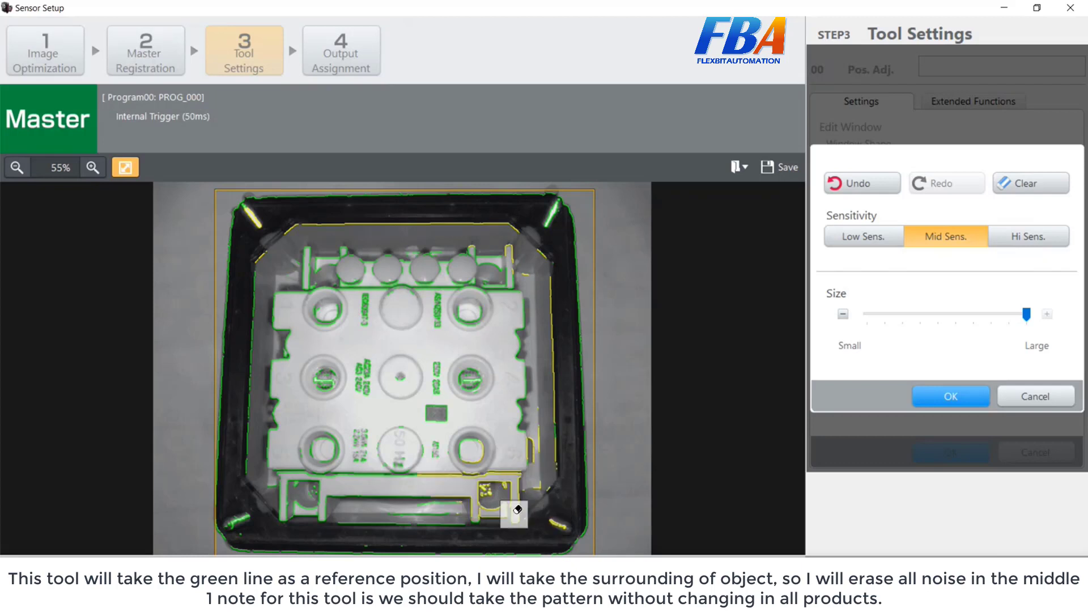
{"action": "mouse_move", "coordinate": [517, 510]}
{"action": "left_mouse_down"}
{"action": "mouse_move", "coordinate": [245, 510]}
{"action": "mouse_move", "coordinate": [282, 491]}
{"action": "mouse_move", "coordinate": [254, 379]}
{"action": "mouse_move", "coordinate": [334, 266]}
{"action": "mouse_move", "coordinate": [473, 270]}
{"action": "mouse_move", "coordinate": [551, 211]}
{"action": "mouse_move", "coordinate": [505, 360]}
{"action": "mouse_move", "coordinate": [513, 419]}
{"action": "mouse_move", "coordinate": [554, 427]}
{"action": "mouse_move", "coordinate": [537, 460]}
{"action": "mouse_move", "coordinate": [324, 468]}
{"action": "mouse_move", "coordinate": [307, 479]}
{"action": "left_mouse_up"}
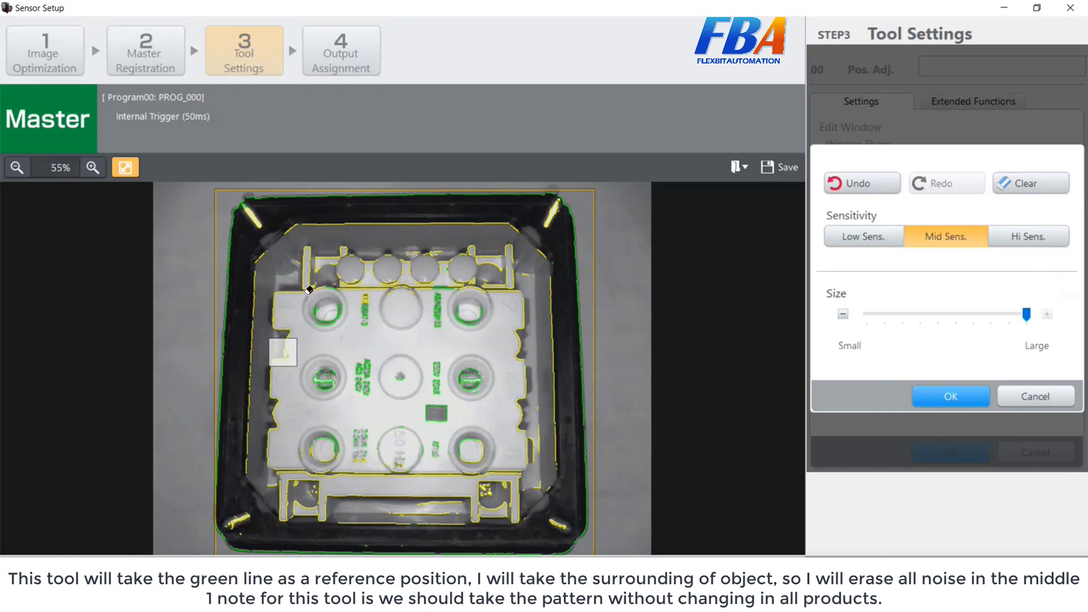
{"action": "mouse_move", "coordinate": [343, 304]}
{"action": "left_mouse_down"}
{"action": "mouse_move", "coordinate": [292, 323]}
{"action": "mouse_move", "coordinate": [377, 308]}
{"action": "mouse_move", "coordinate": [440, 313]}
{"action": "mouse_move", "coordinate": [450, 273]}
{"action": "mouse_move", "coordinate": [468, 309]}
{"action": "mouse_move", "coordinate": [469, 357]}
{"action": "mouse_move", "coordinate": [440, 414]}
{"action": "mouse_move", "coordinate": [463, 445]}
{"action": "mouse_move", "coordinate": [342, 444]}
{"action": "mouse_move", "coordinate": [384, 426]}
{"action": "mouse_move", "coordinate": [365, 357]}
{"action": "mouse_move", "coordinate": [340, 378]}
{"action": "mouse_move", "coordinate": [413, 359]}
{"action": "left_mouse_up"}
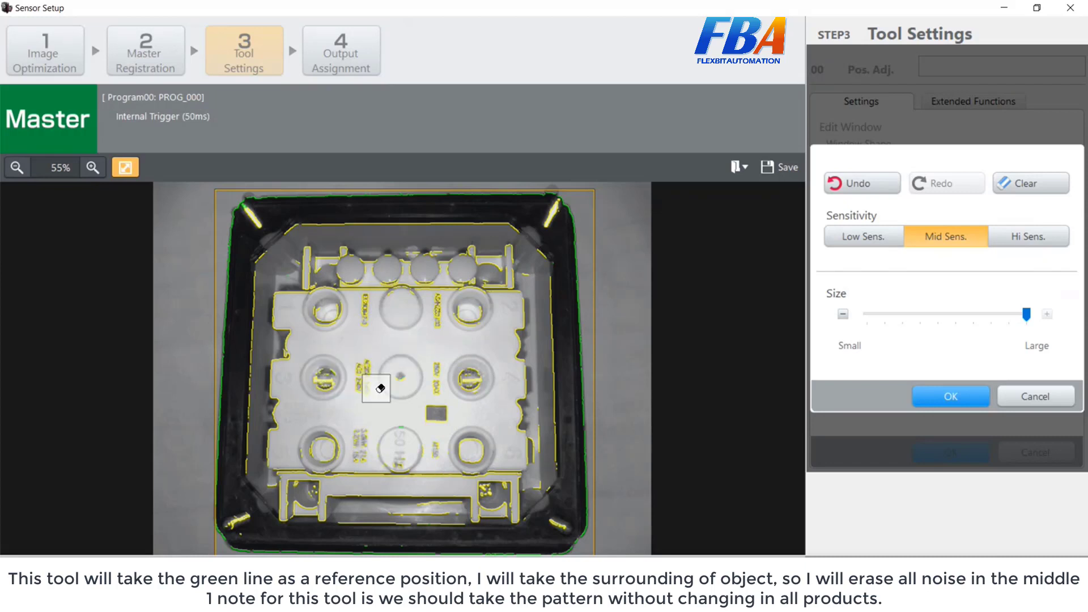
{"action": "mouse_move", "coordinate": [403, 413]}
{"action": "left_mouse_down"}
{"action": "mouse_move", "coordinate": [404, 435]}
{"action": "mouse_move", "coordinate": [456, 289]}
{"action": "mouse_move", "coordinate": [384, 422]}
{"action": "mouse_move", "coordinate": [380, 528]}
{"action": "mouse_move", "coordinate": [396, 528]}
{"action": "left_mouse_up"}
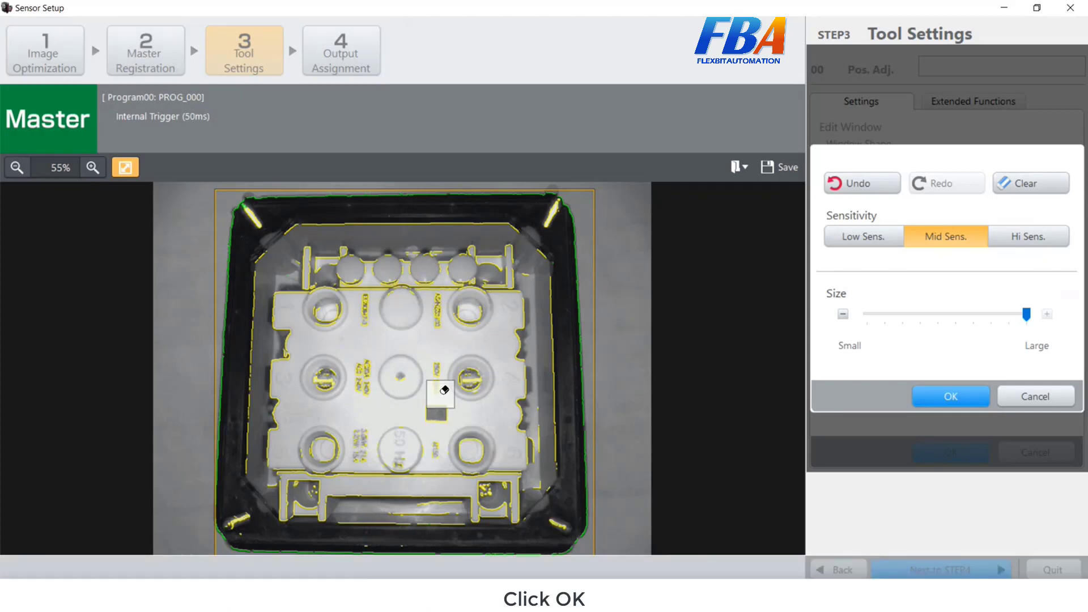
{"action": "left_click", "coordinate": [950, 396]}
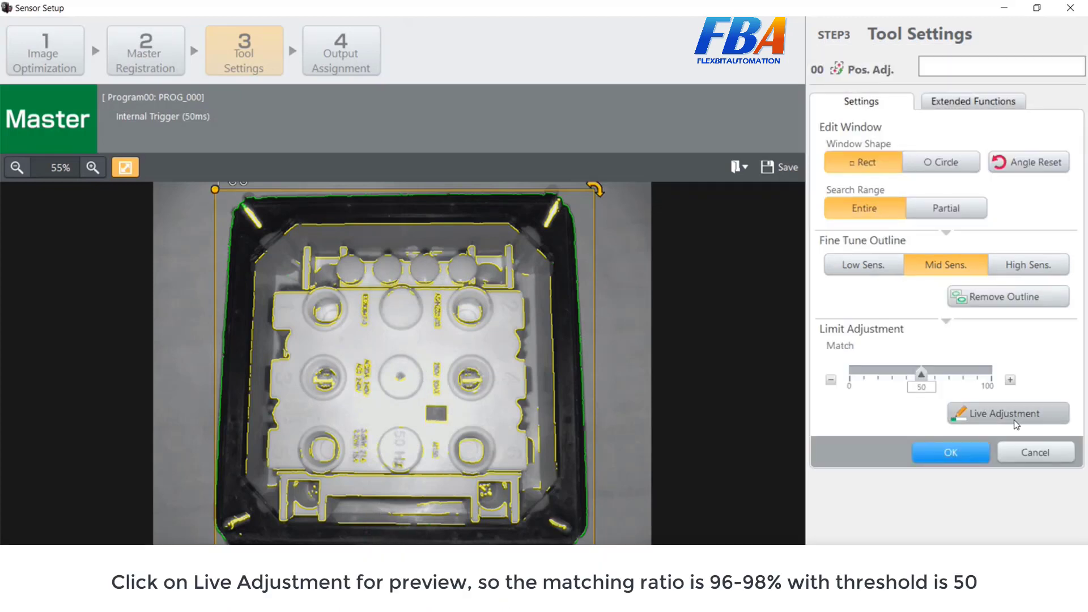
{"action": "left_click", "coordinate": [1015, 416]}
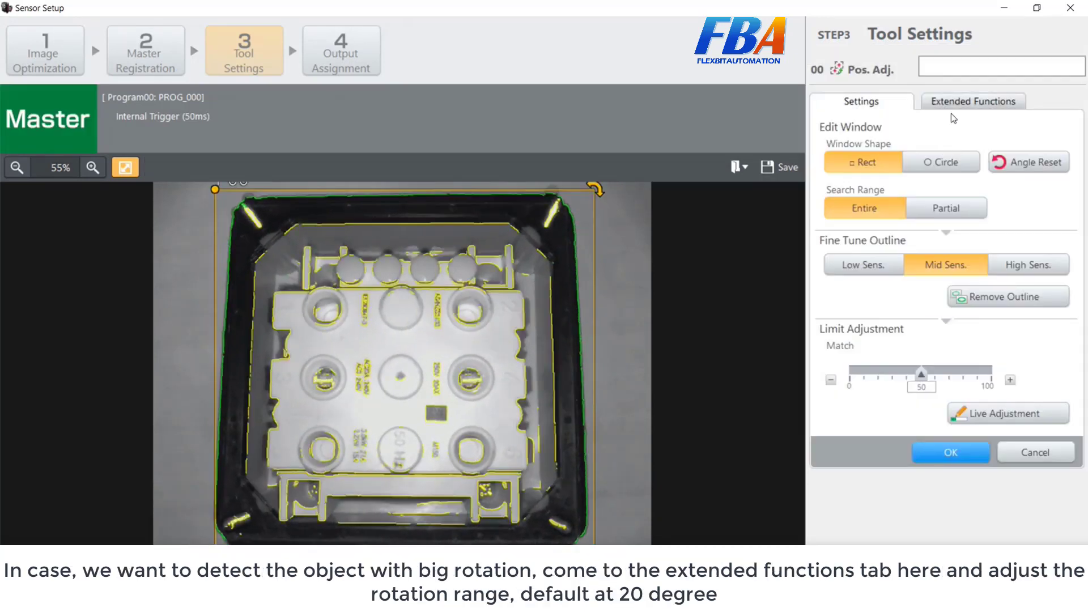
Set the position tool's rotation range to 180 degrees and live-test matching on the rotated part
{"action": "left_click", "coordinate": [957, 104]}
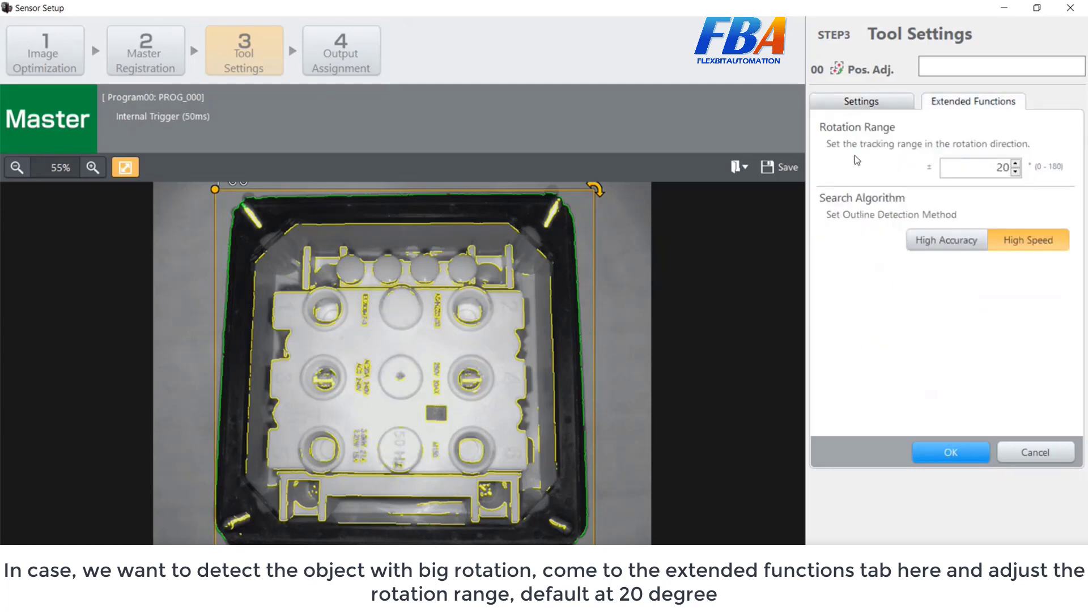
{"action": "left_click", "coordinate": [881, 99]}
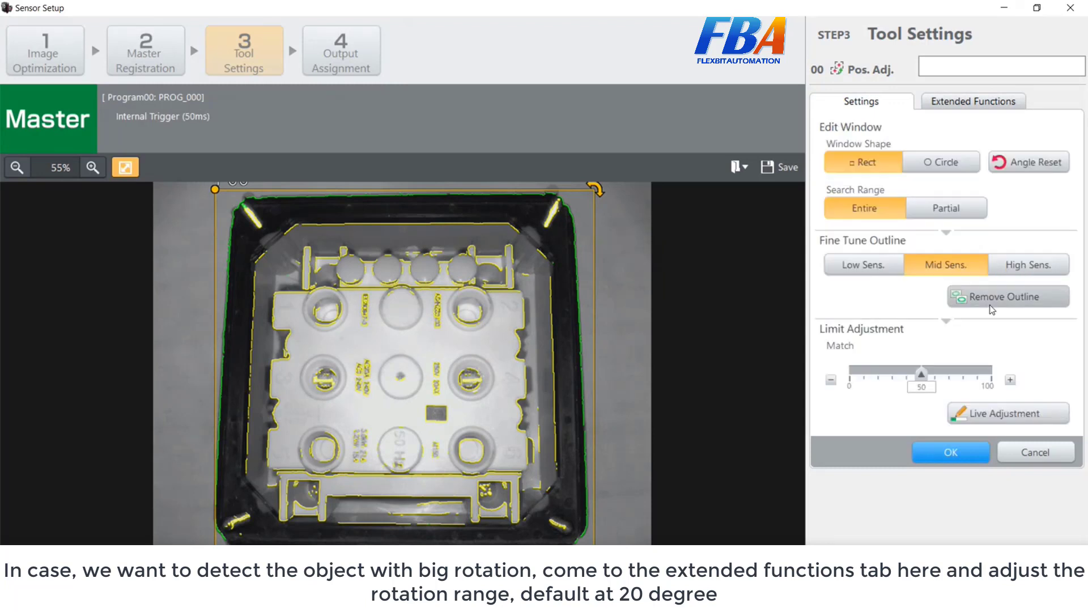
{"action": "left_click", "coordinate": [953, 104]}
{"action": "double_click", "coordinate": [997, 167]}
{"action": "type", "text": "180"}
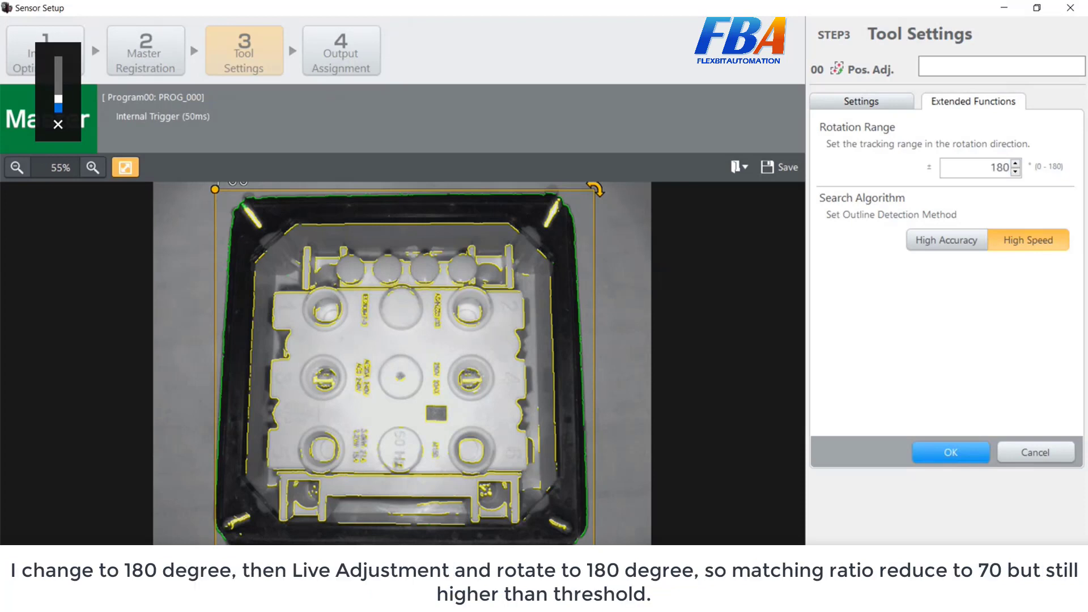
{"action": "left_click", "coordinate": [972, 448]}
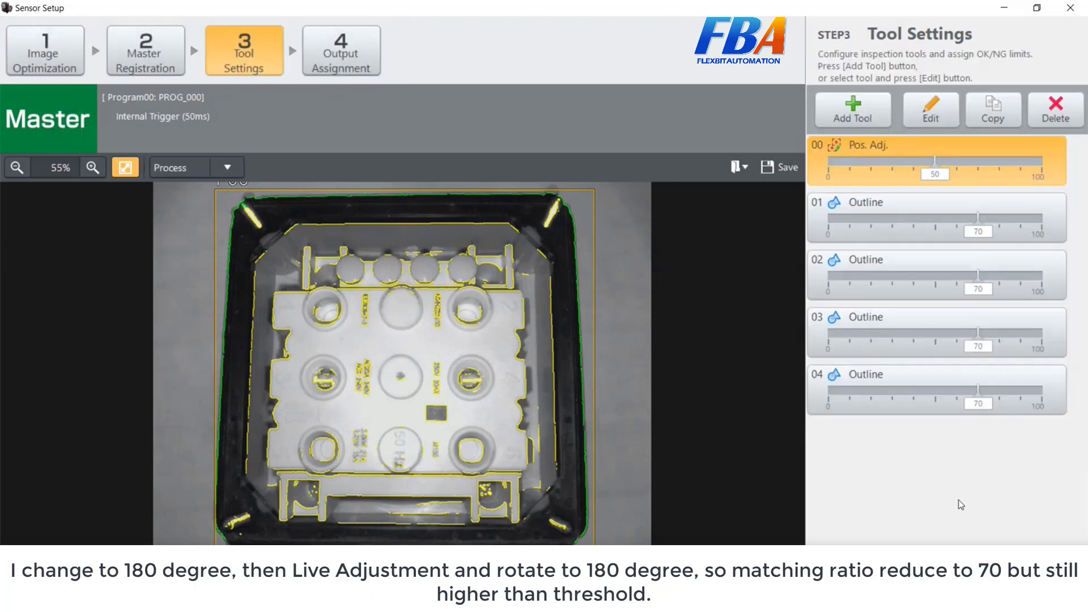
{"action": "double_click", "coordinate": [954, 158]}
{"action": "left_click", "coordinate": [997, 410]}
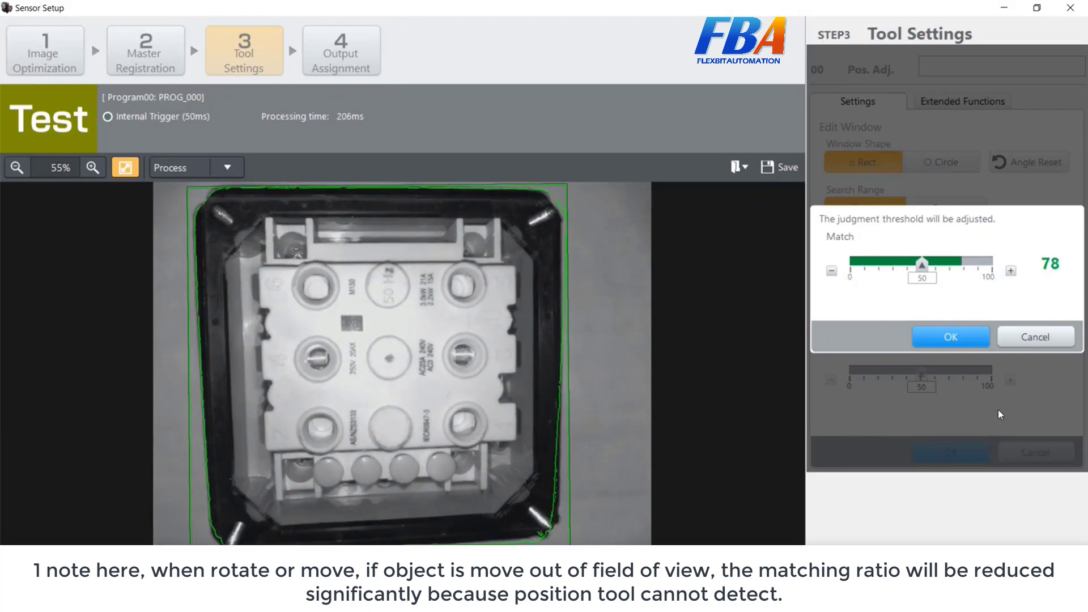
Close the live match preview and change the Rotation Range value back to 20 degrees
{"action": "left_click", "coordinate": [951, 337]}
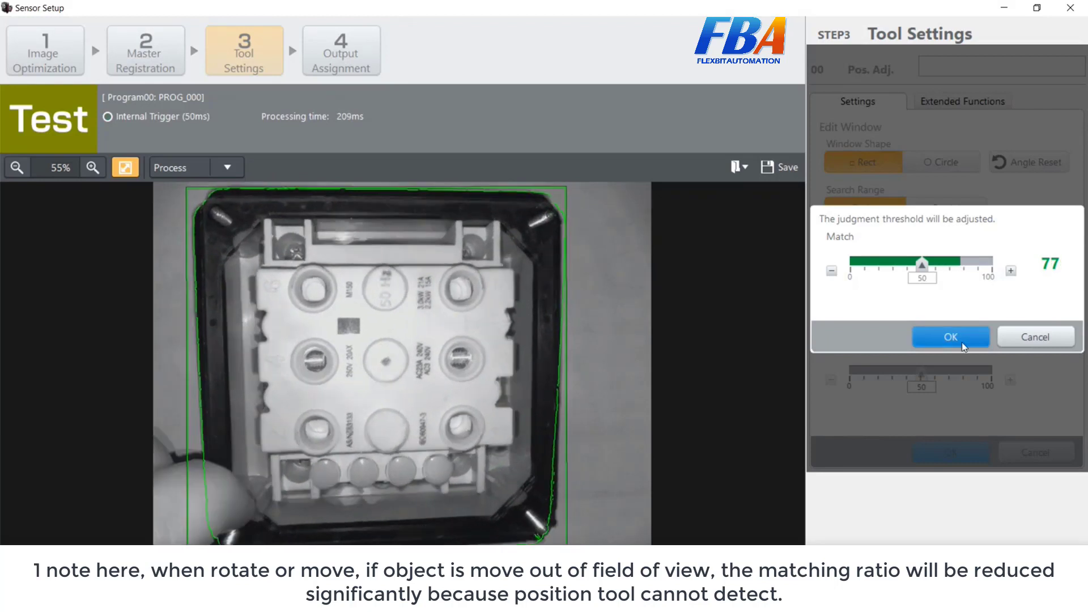
{"action": "left_click", "coordinate": [957, 102]}
{"action": "right_click", "coordinate": [1035, 167]}
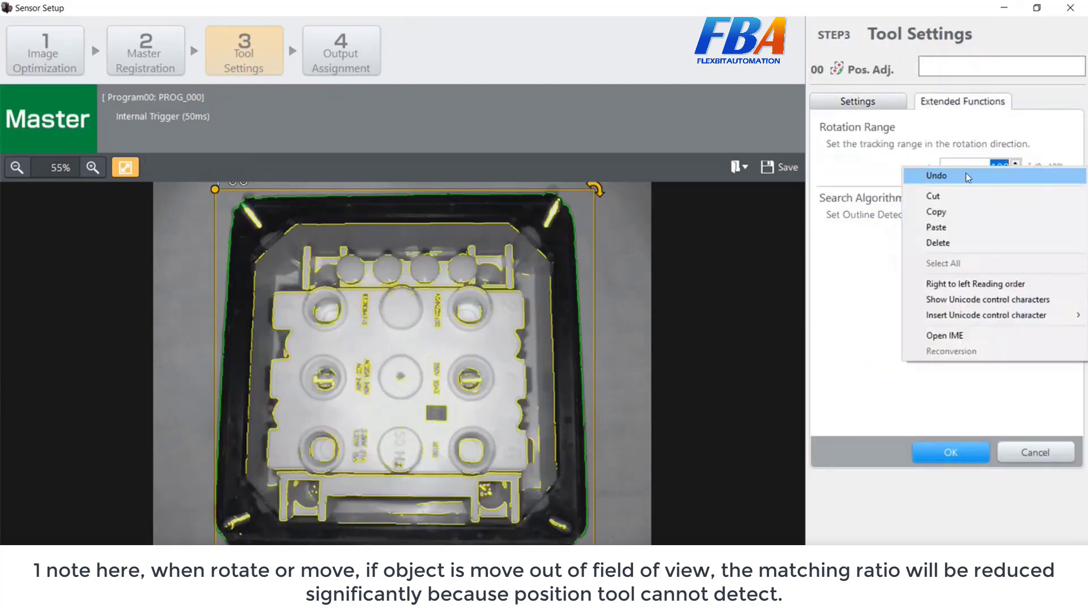
{"action": "left_click", "coordinate": [975, 150]}
{"action": "type", "text": "20"}
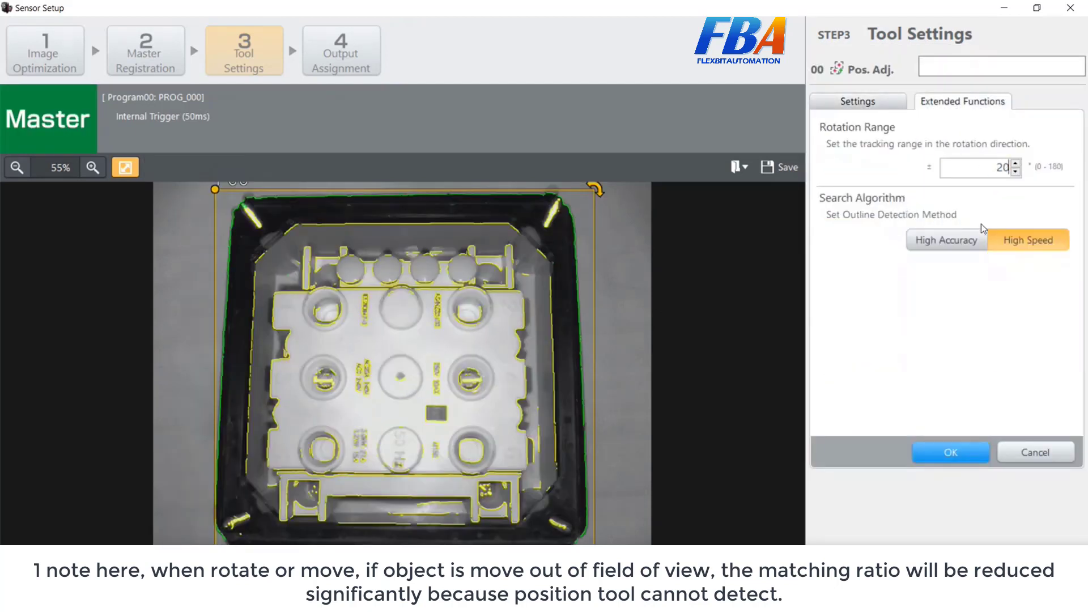